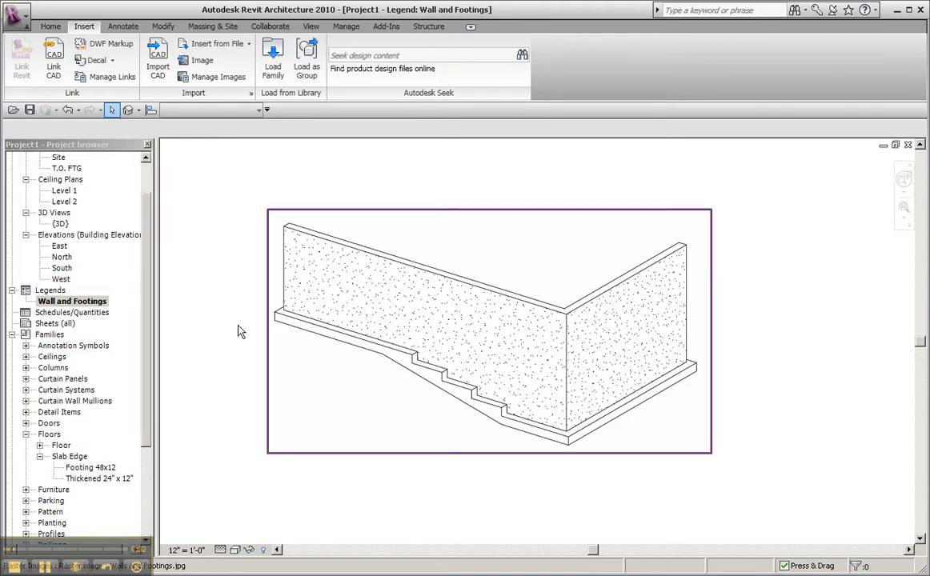
- In the T.O. FTG floor plan, check the boundary length of the first short step slab beside the long upper footing
{"action": "scroll", "coordinate": [152, 205], "scroll_direction": "up", "scroll_amount": 1}
{"action": "scroll", "coordinate": [150, 208], "scroll_direction": "up", "scroll_amount": 1}
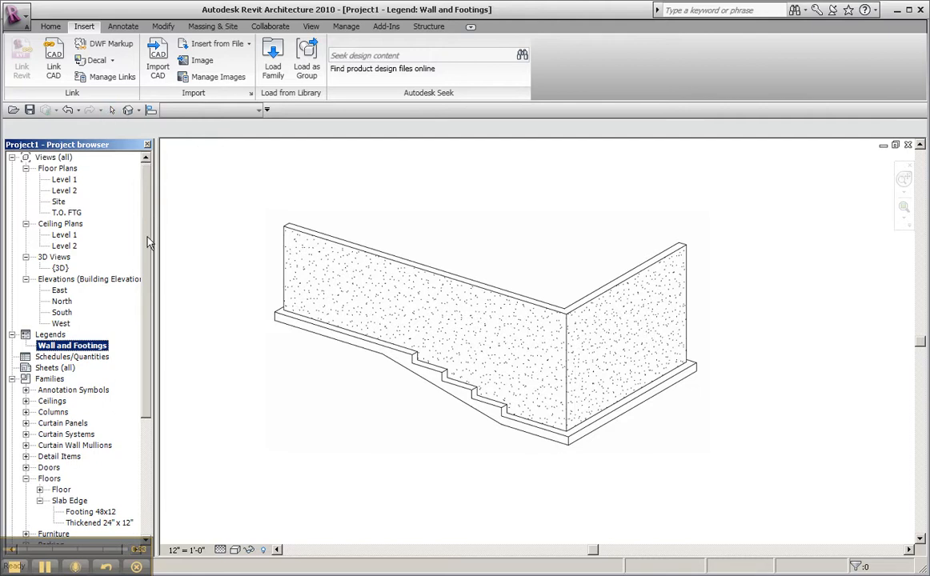
{"action": "double_click", "coordinate": [71, 212]}
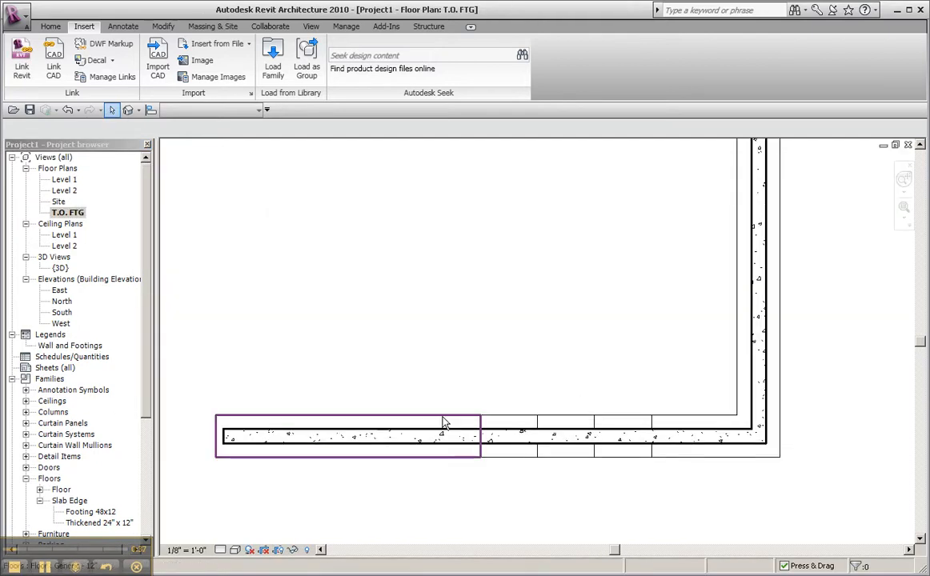
{"action": "left_click", "coordinate": [442, 417]}
{"action": "left_click", "coordinate": [504, 415]}
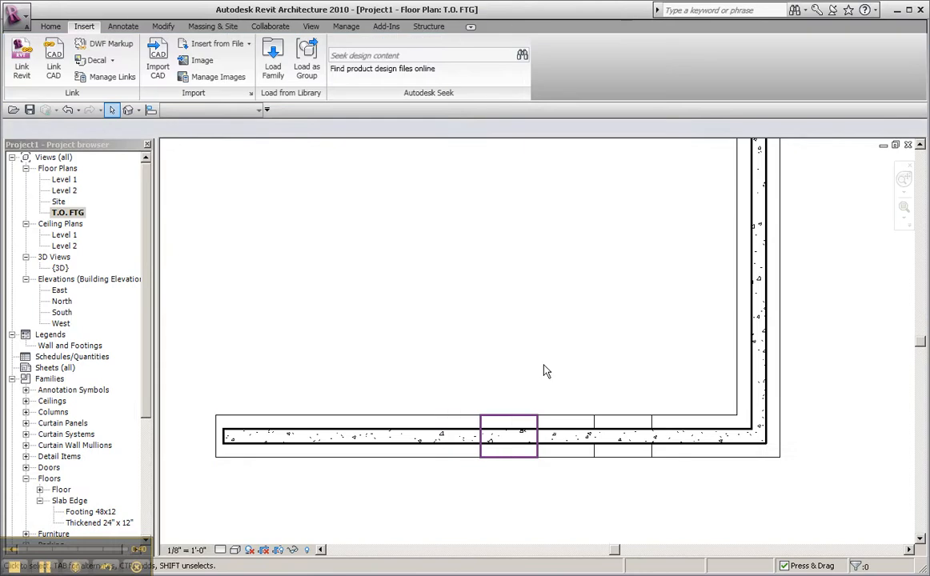
{"action": "left_click", "coordinate": [420, 63]}
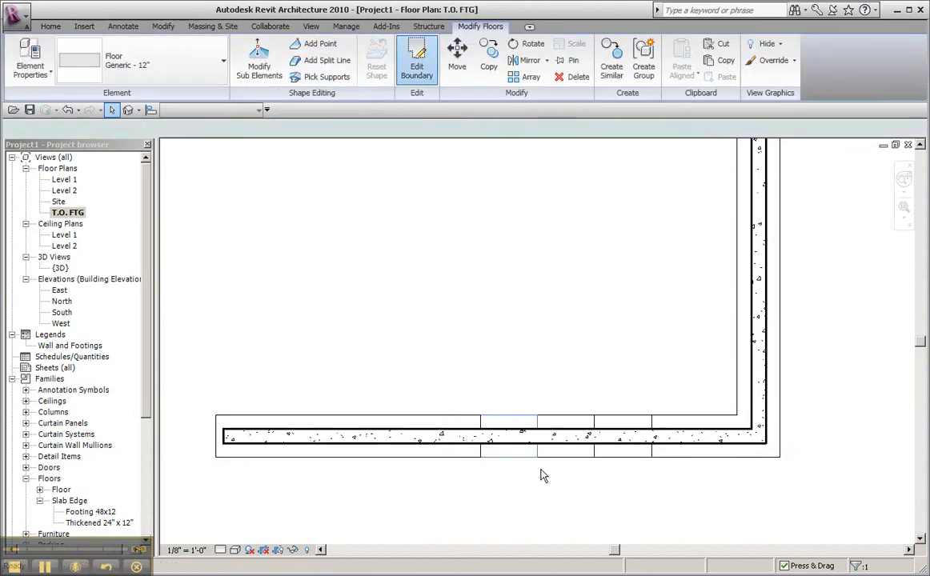
{"action": "left_click", "coordinate": [534, 438]}
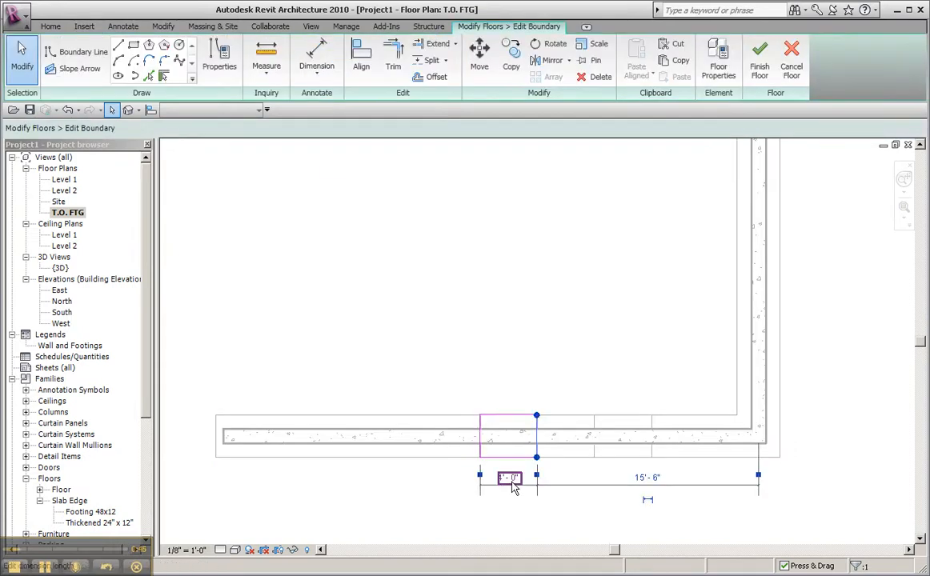
{"action": "left_click", "coordinate": [622, 308]}
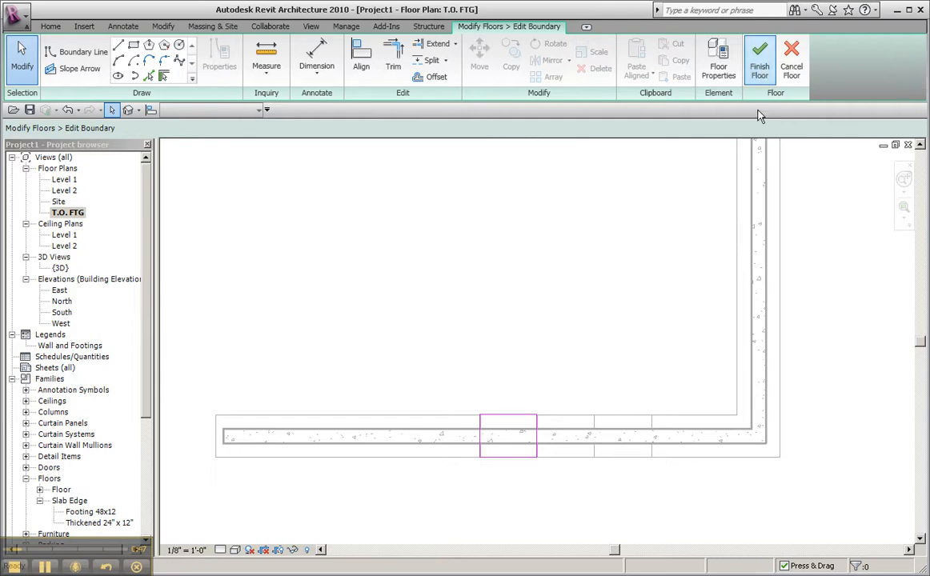
{"action": "left_click", "coordinate": [759, 60]}
- Examine the stepped arrangement of the footing slabs below the wall in the South elevation
{"action": "double_click", "coordinate": [62, 312]}
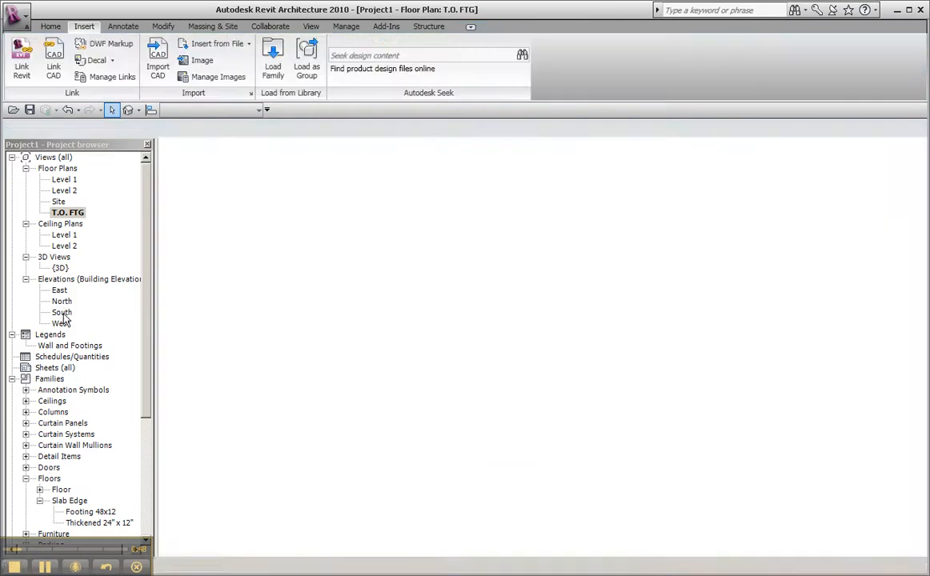
{"action": "scroll", "coordinate": [503, 332], "scroll_direction": "up", "scroll_amount": 3}
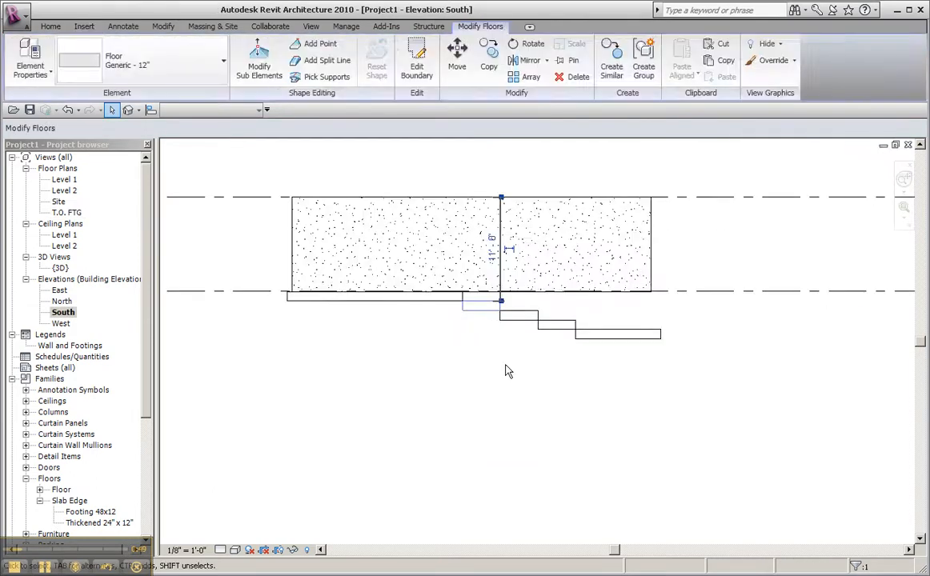
{"action": "middle_click_drag", "start_coordinate": [504, 331], "coordinate": [496, 382]}
{"action": "left_click", "coordinate": [497, 381]}
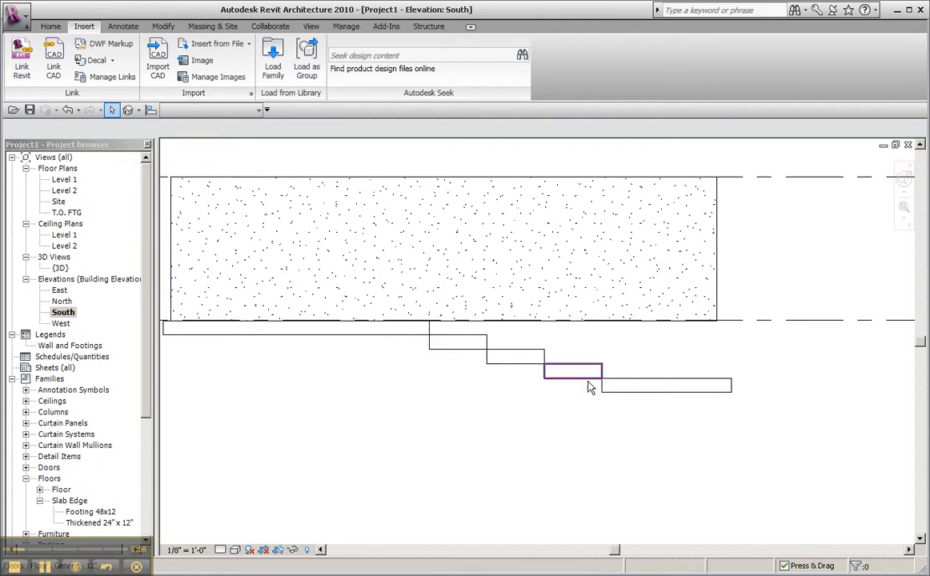
{"action": "scroll", "coordinate": [650, 411], "scroll_direction": "down", "scroll_amount": 1}
{"action": "middle_click_drag", "start_coordinate": [651, 428], "coordinate": [614, 425]}
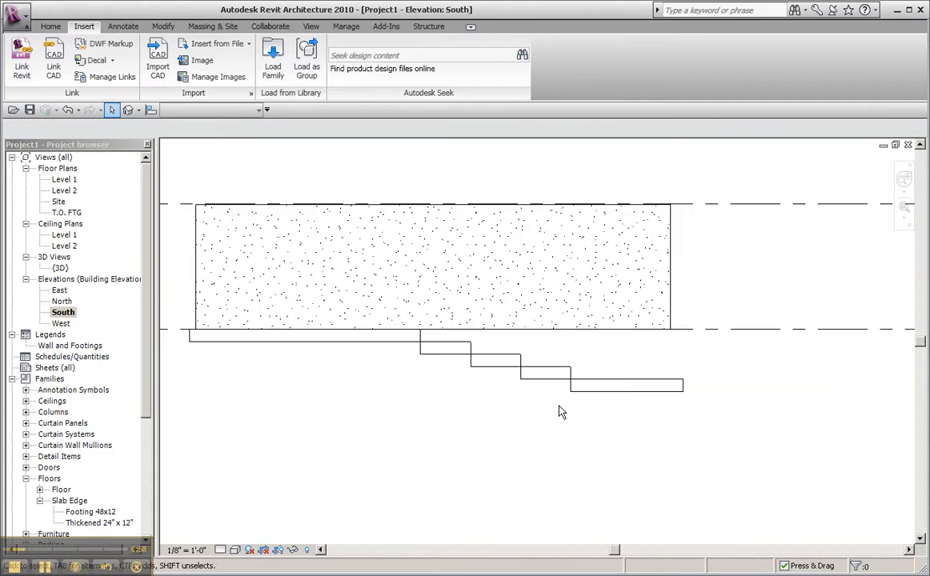
- Examine the triangular profile in the Footing Edge 48 x 12 family, and return to the project
{"action": "scroll", "coordinate": [133, 363], "scroll_direction": "down", "scroll_amount": 3}
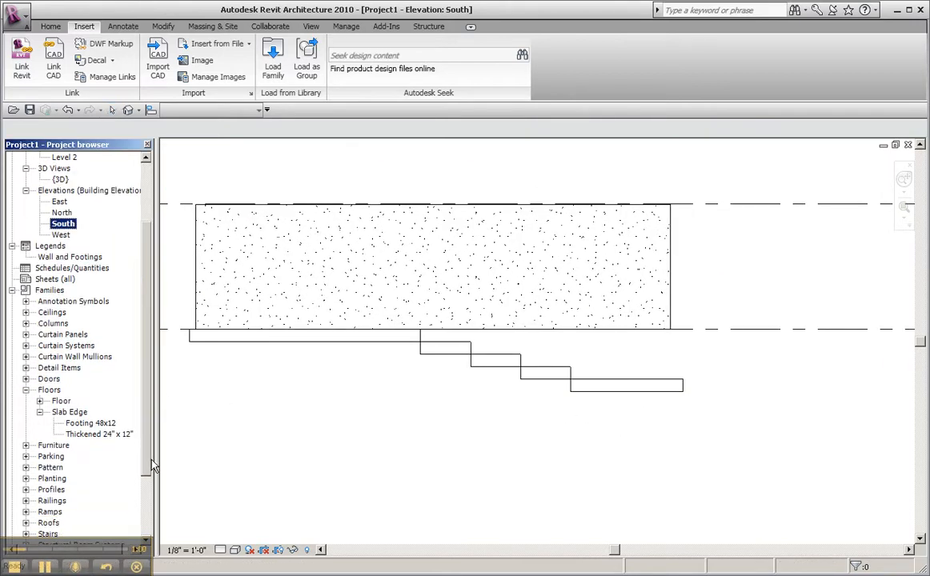
{"action": "left_click", "coordinate": [339, 72]}
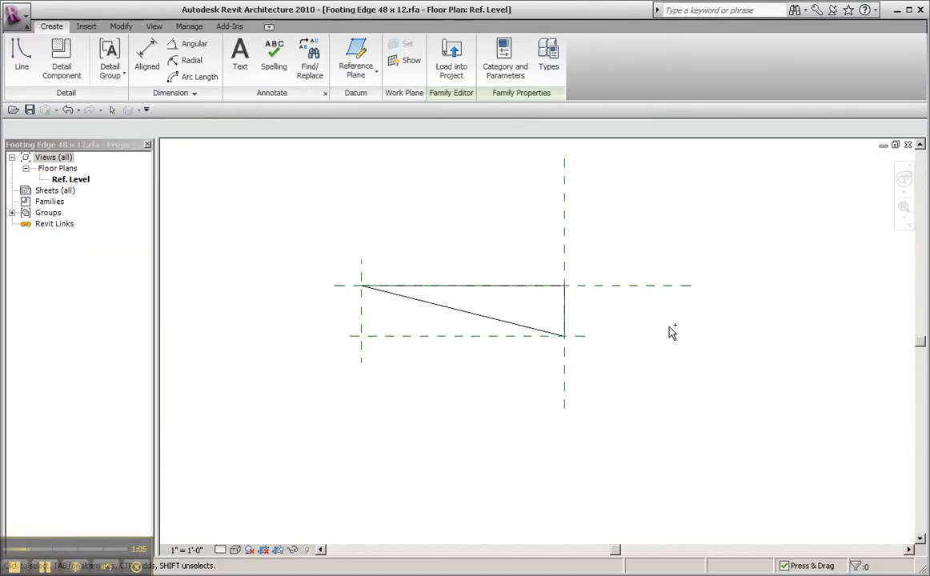
{"action": "scroll", "coordinate": [465, 275], "scroll_direction": "up", "scroll_amount": 3}
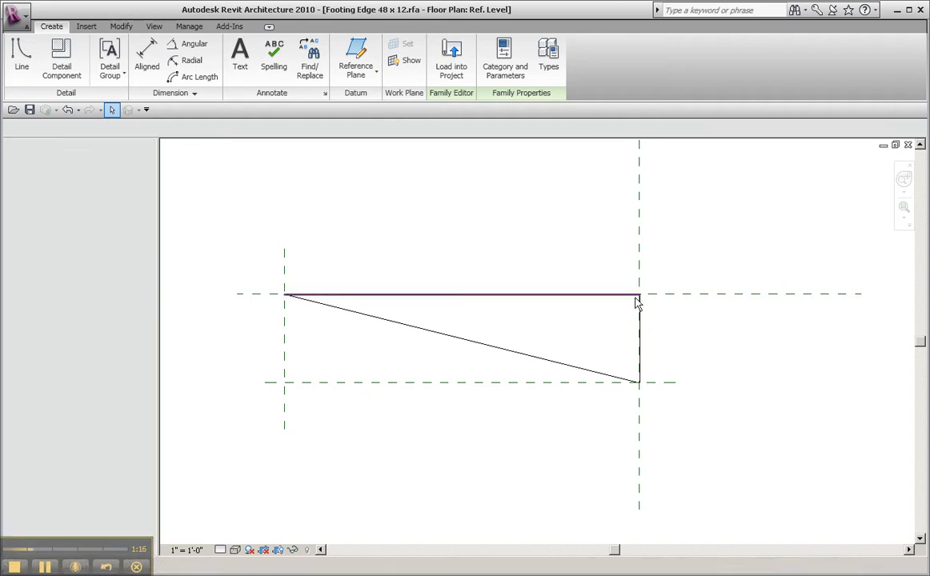
{"action": "key", "text": "ctrl+Tab"}
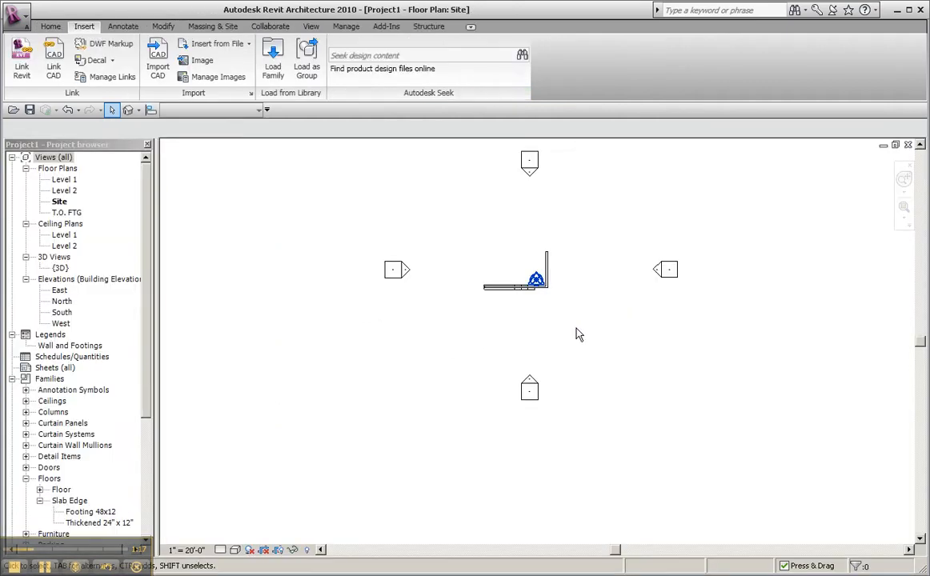
- Check which profile the Footing 48x12 slab edge type uses, leaving its type properties as they are
{"action": "scroll", "coordinate": [112, 349], "scroll_direction": "down", "scroll_amount": 4}
{"action": "left_click", "coordinate": [49, 345]}
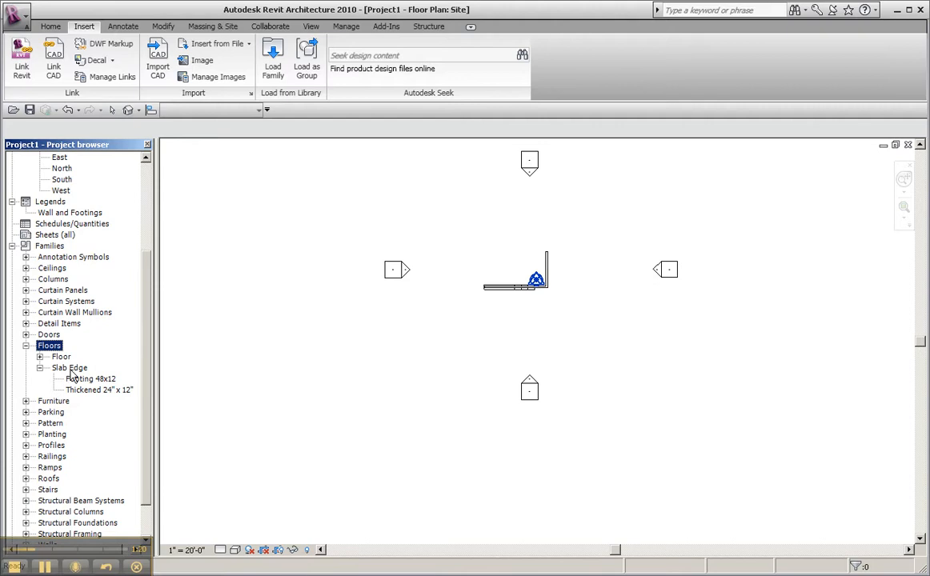
{"action": "left_click", "coordinate": [72, 369]}
{"action": "left_click", "coordinate": [94, 380]}
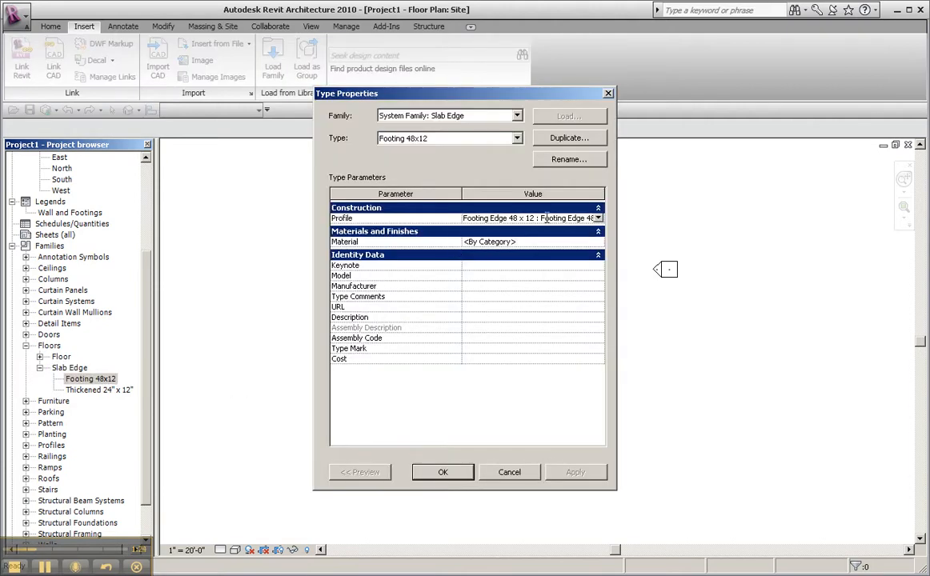
{"action": "left_click", "coordinate": [506, 474]}
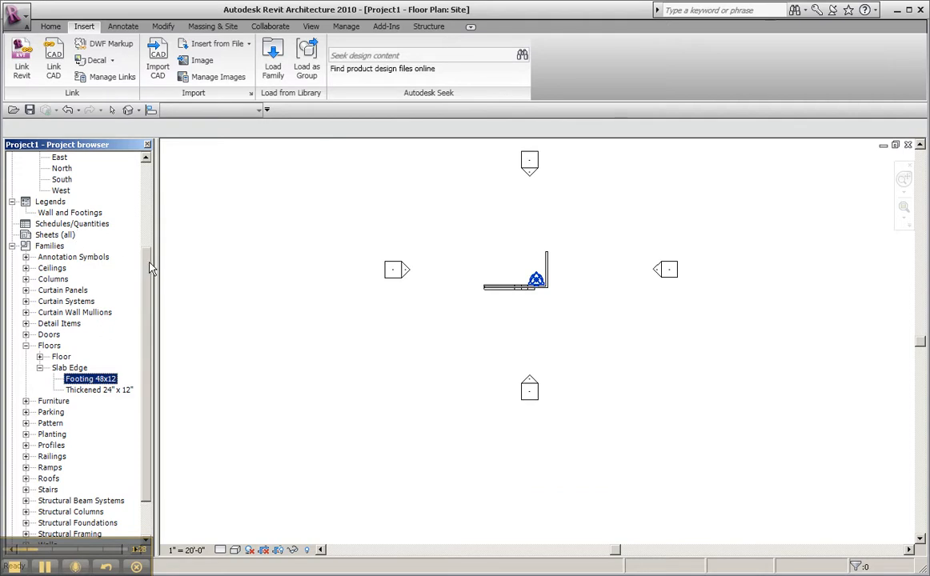
- In the {3D} view, place Footing 48x12 slab edges along the edges of the stepped footing slabs to form a sloped underside
{"action": "scroll", "coordinate": [136, 240], "scroll_direction": "up", "scroll_amount": 4}
{"action": "double_click", "coordinate": [61, 257]}
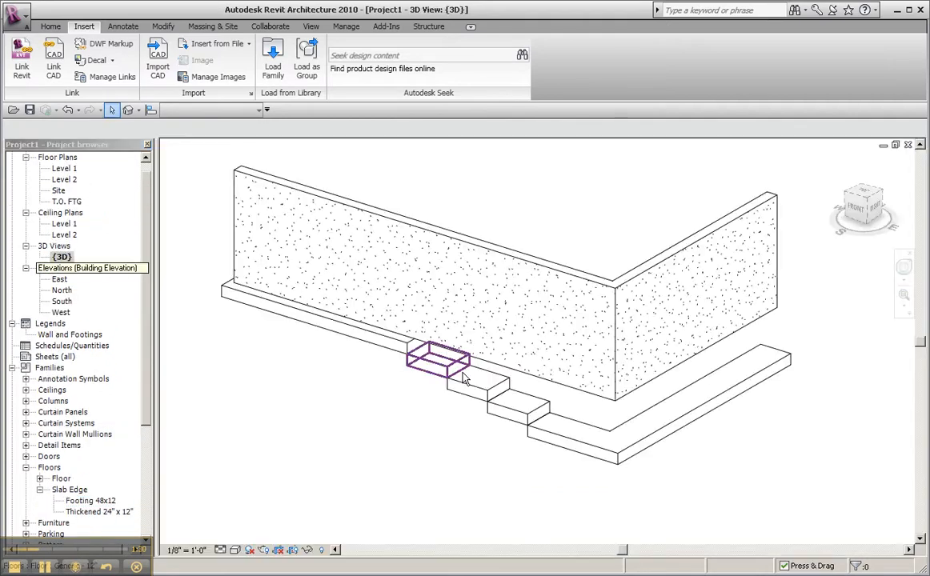
{"action": "scroll", "coordinate": [464, 380], "scroll_direction": "up", "scroll_amount": 1}
{"action": "middle_click_drag", "start_coordinate": [559, 397], "coordinate": [540, 380]}
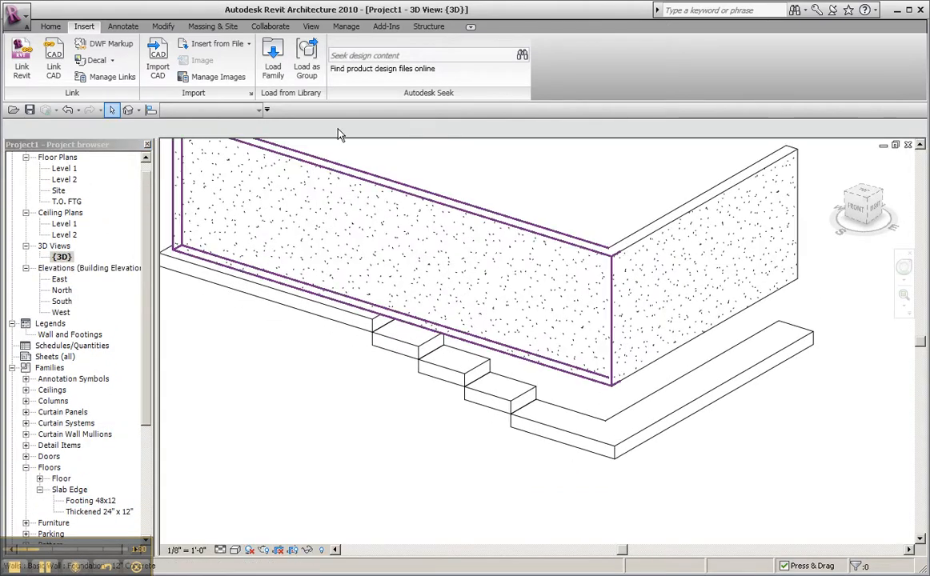
{"action": "left_click", "coordinate": [51, 26]}
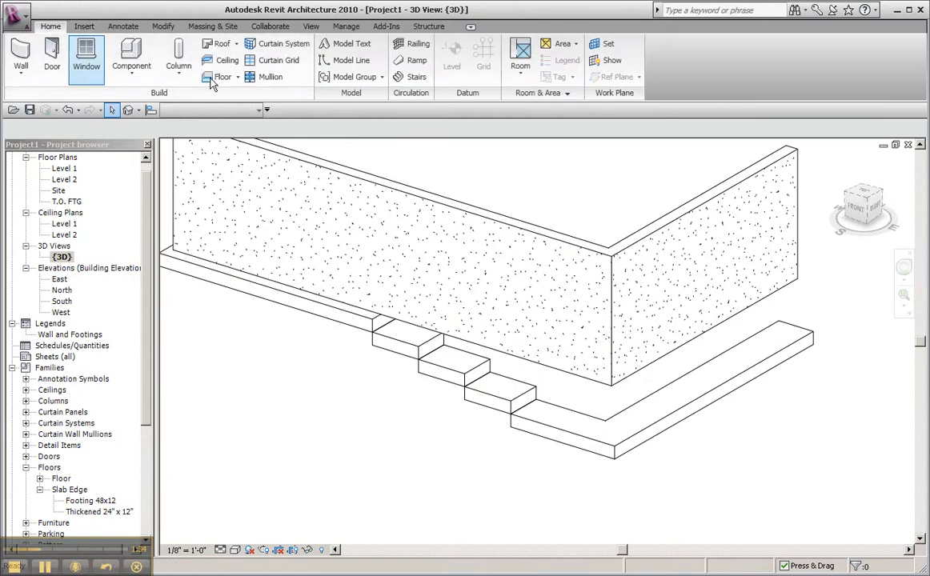
{"action": "left_click", "coordinate": [237, 77]}
{"action": "left_click", "coordinate": [248, 186]}
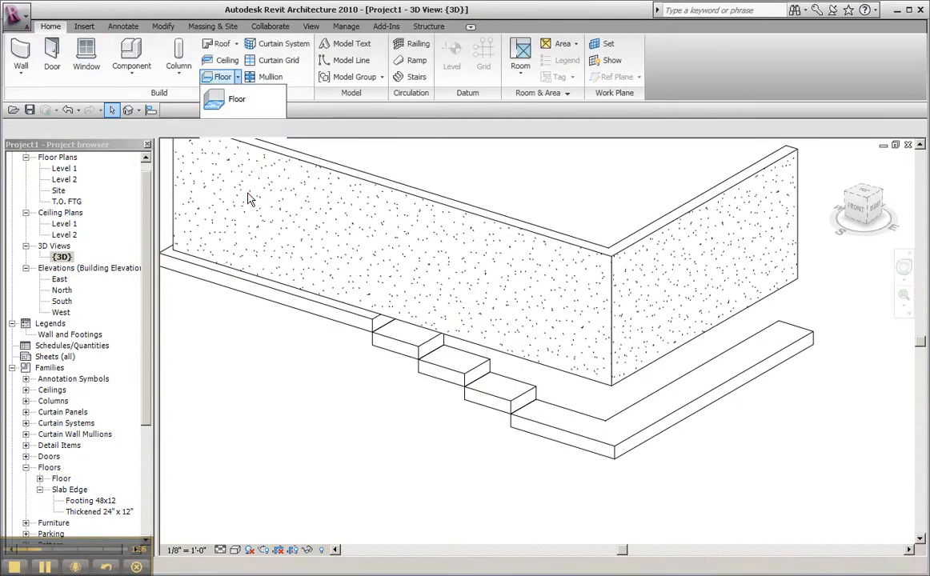
{"action": "left_click", "coordinate": [200, 72]}
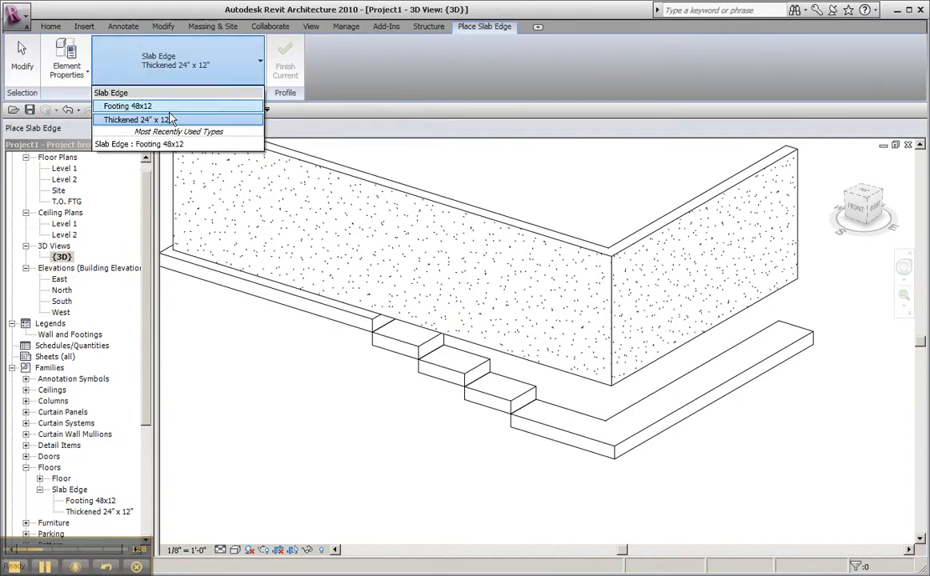
{"action": "left_click", "coordinate": [144, 106]}
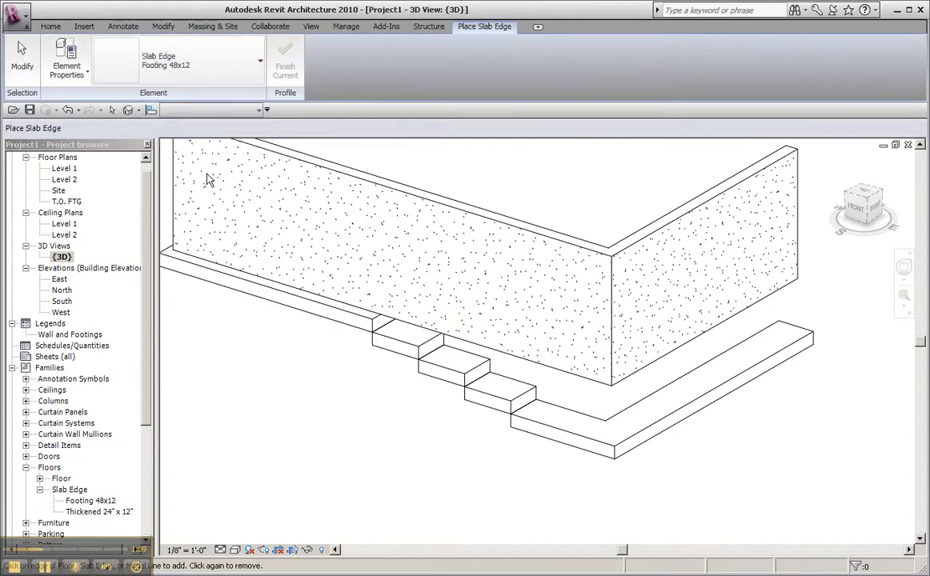
{"action": "left_click", "coordinate": [380, 325]}
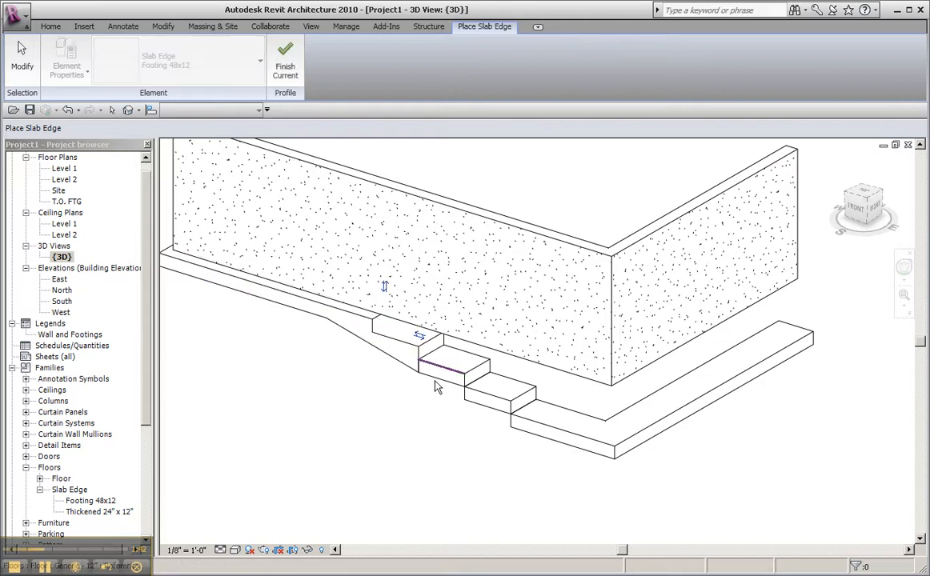
{"action": "left_click", "coordinate": [475, 384]}
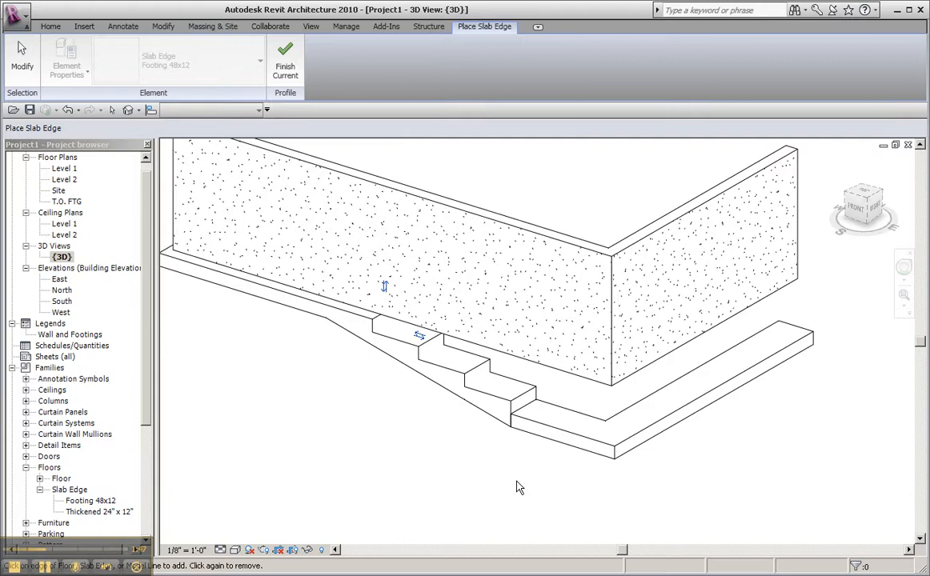
{"action": "left_click", "coordinate": [285, 62]}
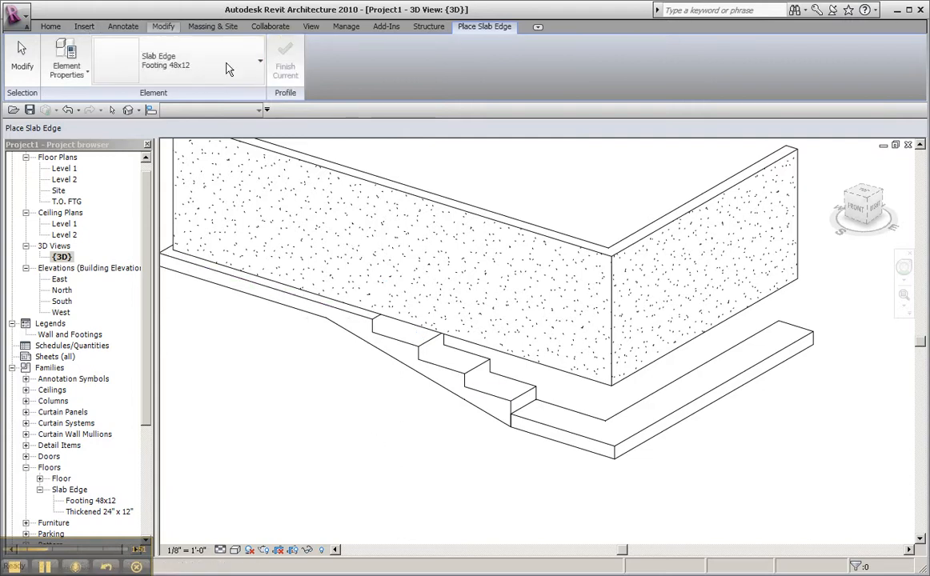
- Join the geometry of the lower L-shaped footing slab with the sloped slab edge under the steps
{"action": "left_click", "coordinate": [165, 26]}
{"action": "left_click", "coordinate": [666, 60]}
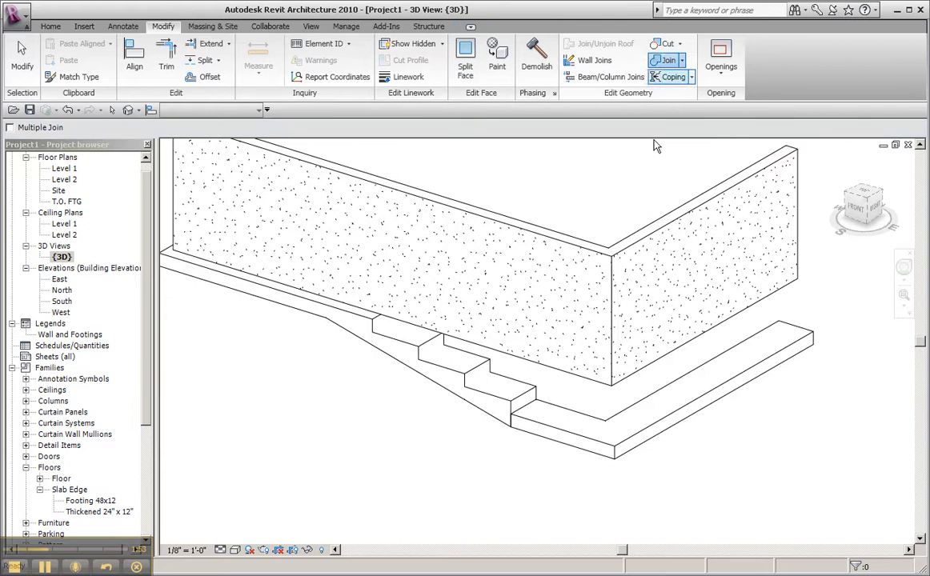
{"action": "left_click", "coordinate": [560, 438]}
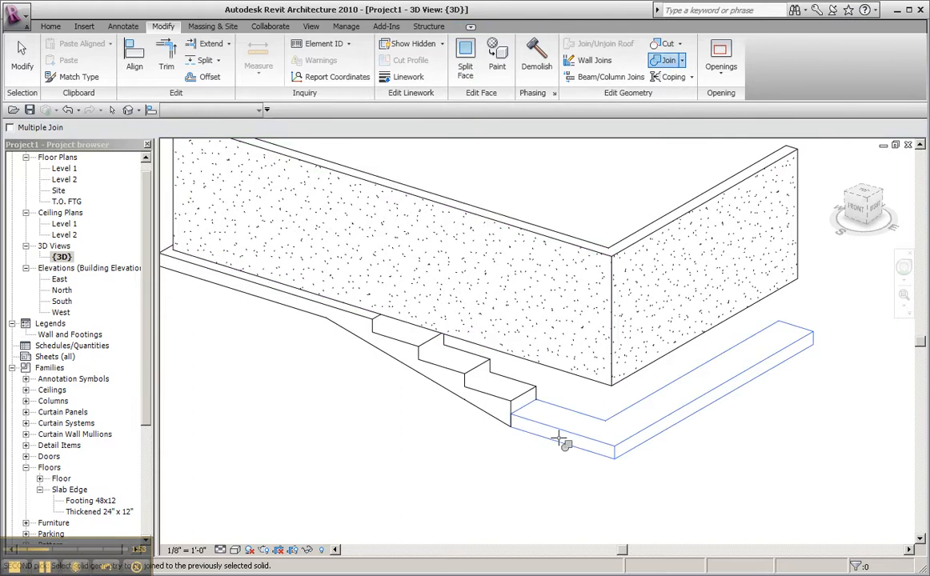
{"action": "left_click", "coordinate": [465, 464]}
{"action": "left_click", "coordinate": [22, 60]}
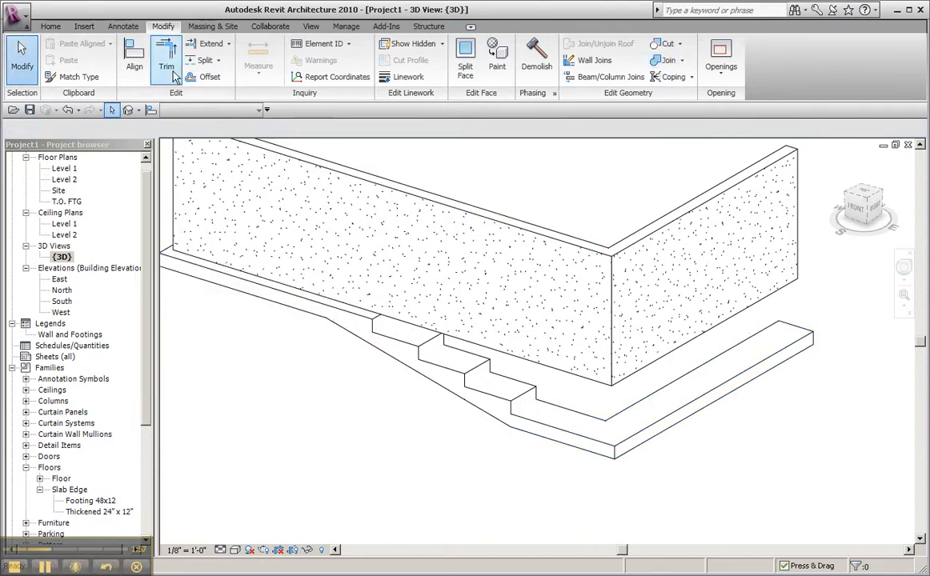
- Attach the base of the long foundation wall to each of the three step slabs, working down from the upper footing
{"action": "left_click", "coordinate": [431, 207]}
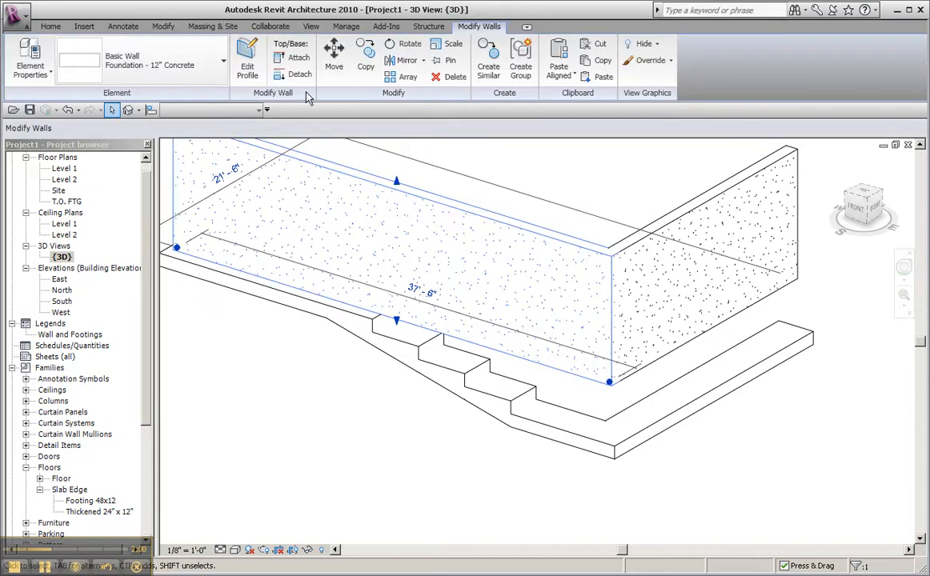
{"action": "left_click", "coordinate": [294, 58]}
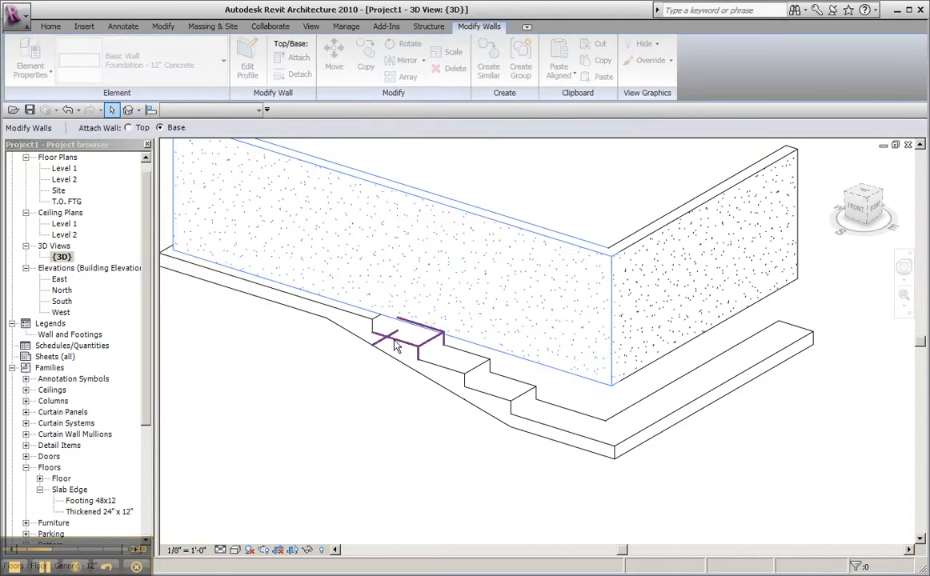
{"action": "left_click", "coordinate": [369, 372]}
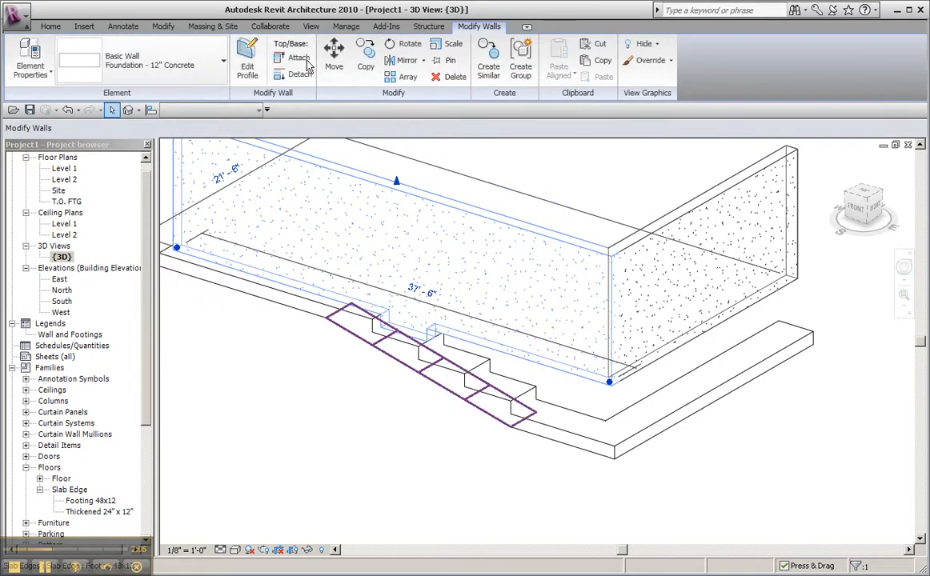
{"action": "left_click", "coordinate": [294, 58]}
{"action": "left_click", "coordinate": [161, 128]}
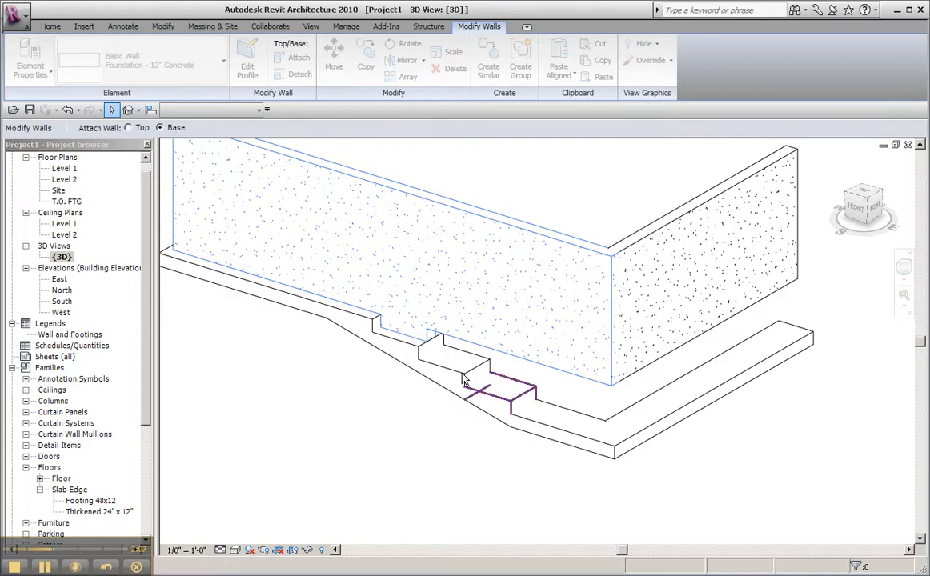
{"action": "left_click", "coordinate": [448, 358]}
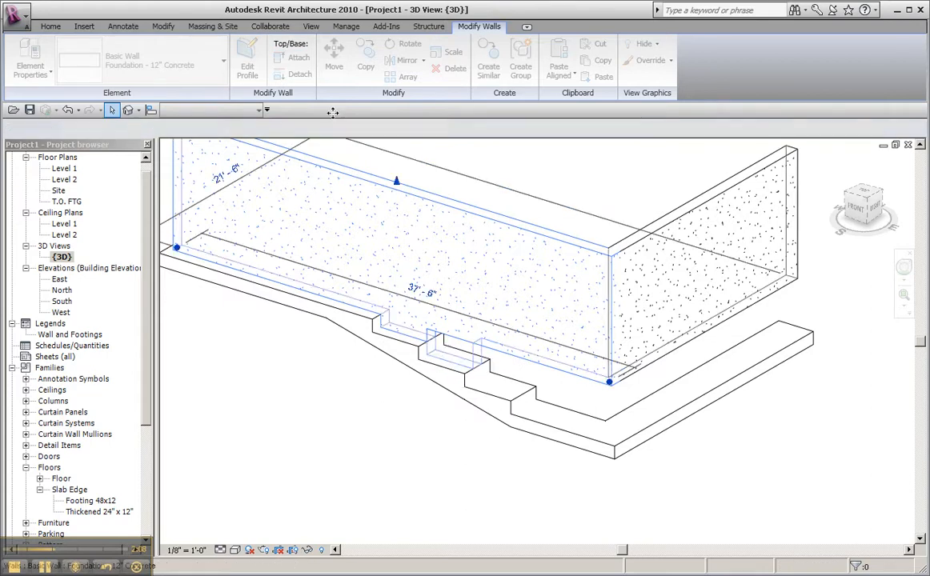
{"action": "left_click", "coordinate": [298, 72]}
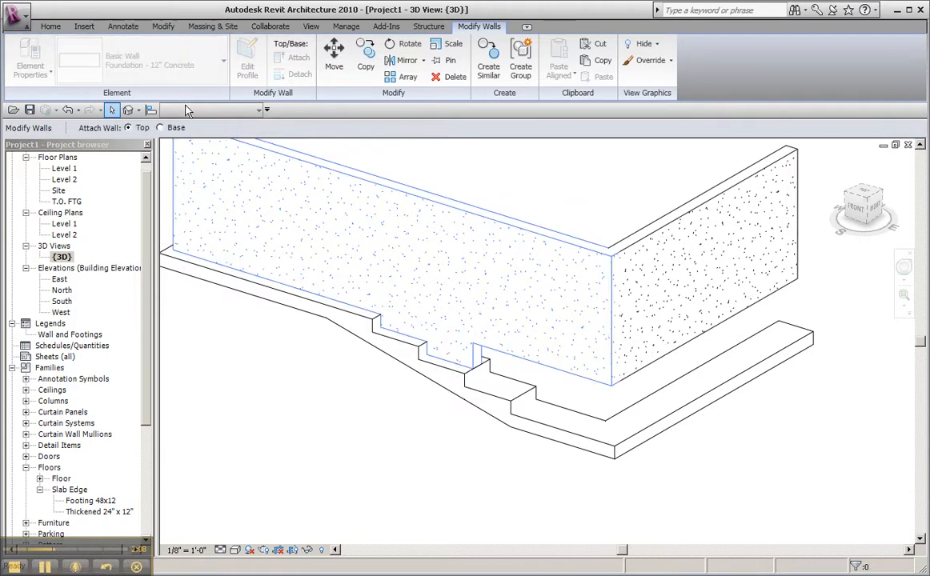
{"action": "left_click", "coordinate": [491, 404]}
- Attach the base of the long foundation wall to the lower L-shaped footing slab and deselect the wall
{"action": "left_click", "coordinate": [299, 60]}
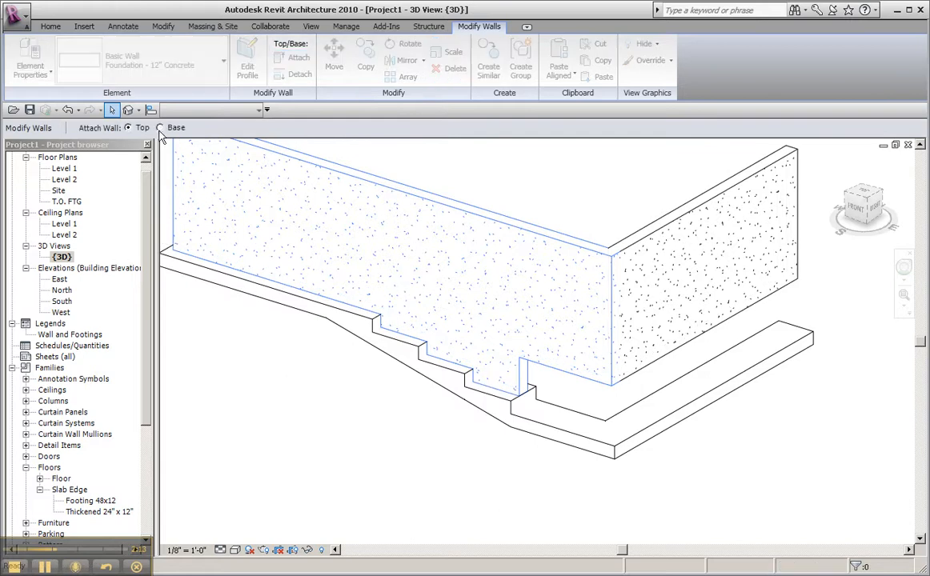
{"action": "left_click", "coordinate": [560, 433]}
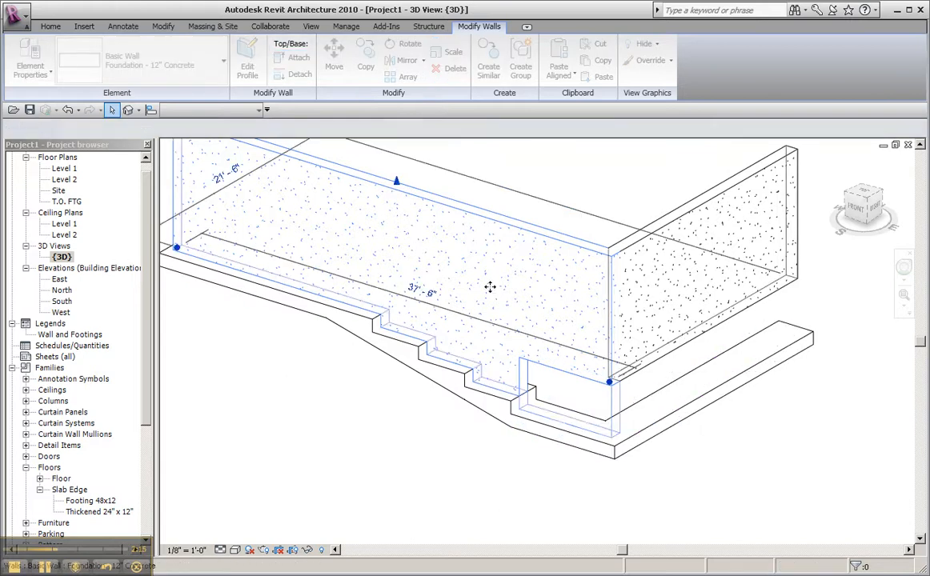
{"action": "left_click", "coordinate": [290, 59]}
{"action": "left_click", "coordinate": [161, 129]}
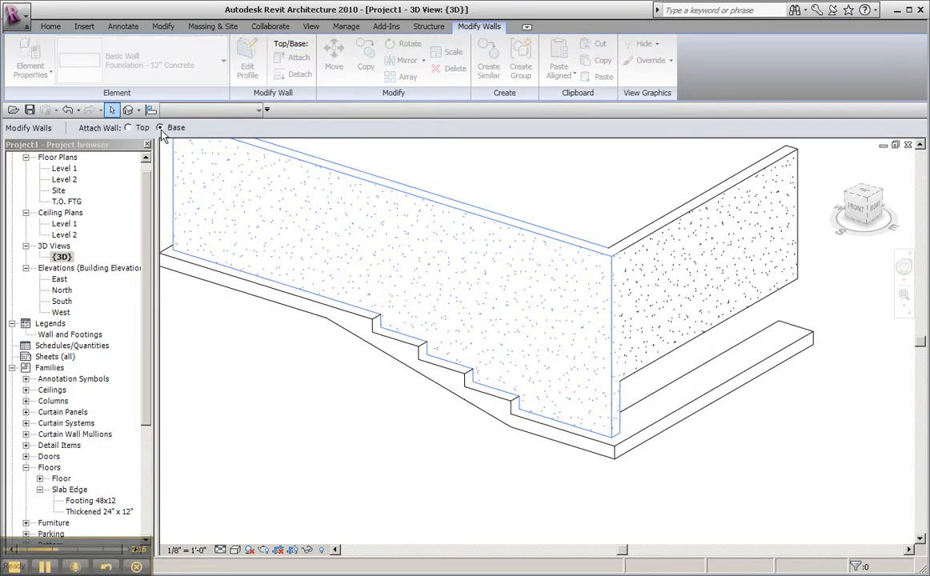
{"action": "left_click", "coordinate": [669, 419]}
{"action": "left_click", "coordinate": [719, 449]}
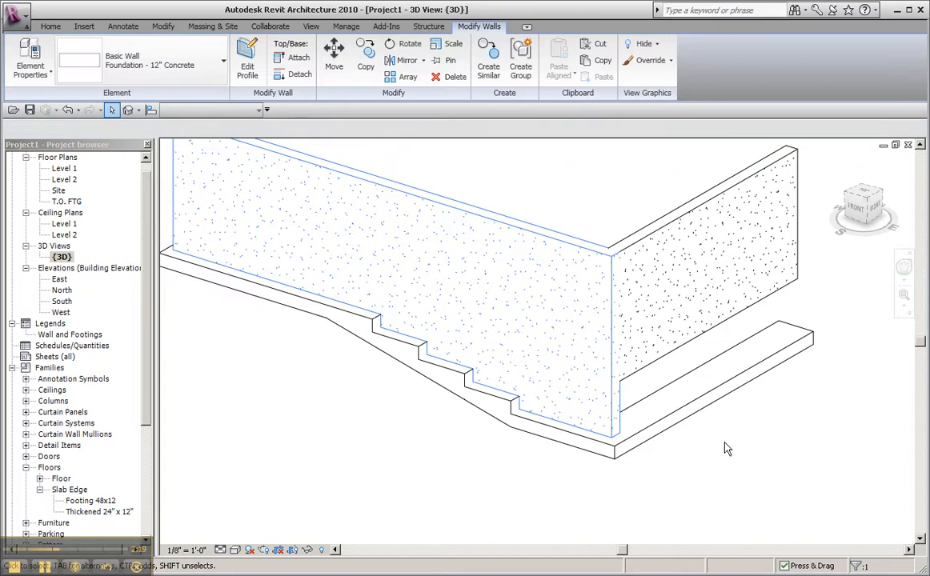
- Attach the base of the short foundation wall to the lower L-shaped footing slab and check the underside of the sloped footing
{"action": "left_click", "coordinate": [685, 343]}
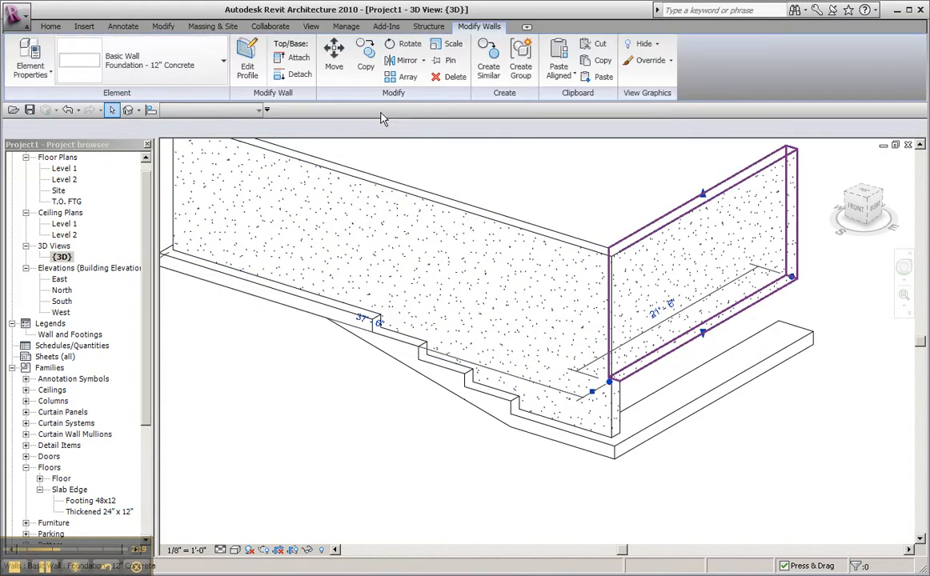
{"action": "left_click", "coordinate": [296, 57]}
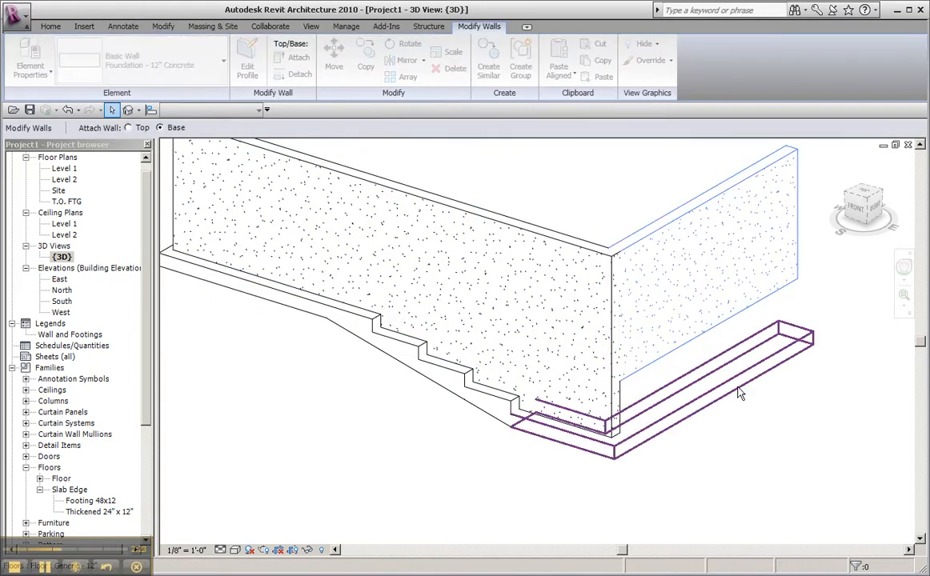
{"action": "left_click", "coordinate": [773, 439]}
{"action": "left_click", "coordinate": [772, 462]}
{"action": "scroll", "coordinate": [772, 462], "scroll_direction": "down", "scroll_amount": 2}
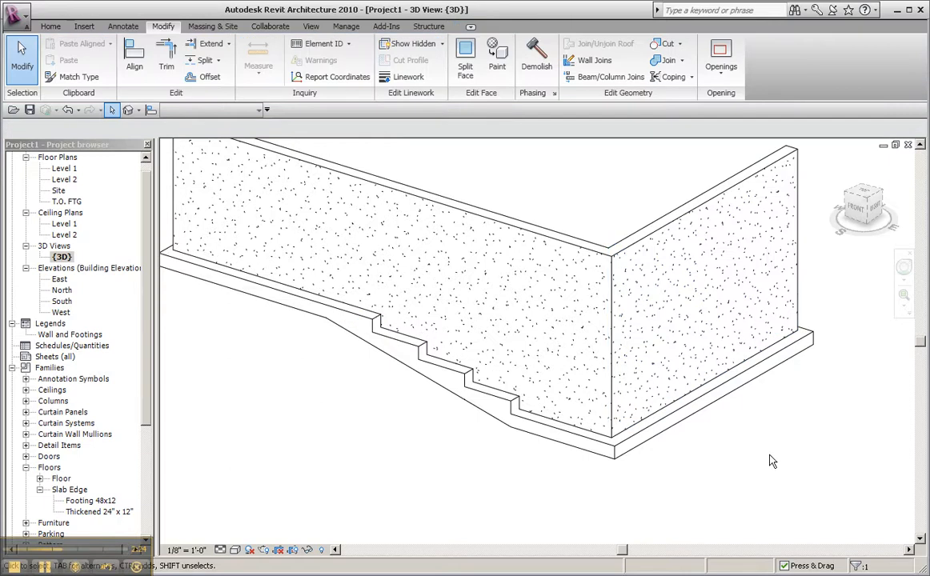
{"action": "middle_click_drag", "start_coordinate": [777, 462], "coordinate": [368, 340], "text": "shift"}
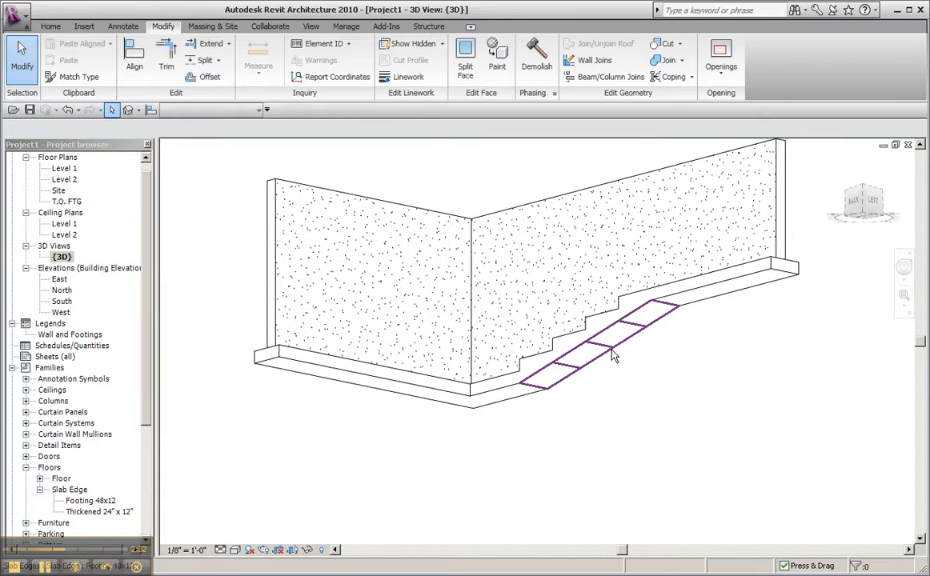
{"action": "middle_click_drag", "start_coordinate": [658, 411], "coordinate": [480, 512], "text": "shift"}
- In the T.O. FTG floor plan, place a spot elevation with a leader on the highest step slab, inside the wall
{"action": "double_click", "coordinate": [67, 202]}
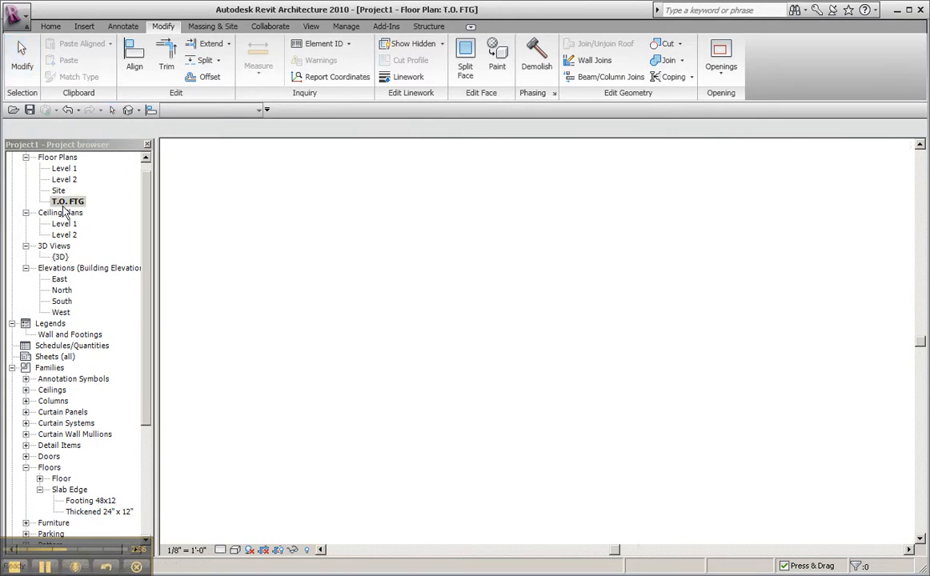
{"action": "scroll", "coordinate": [492, 356], "scroll_direction": "up", "scroll_amount": 1}
{"action": "middle_click_drag", "start_coordinate": [491, 357], "coordinate": [489, 280]}
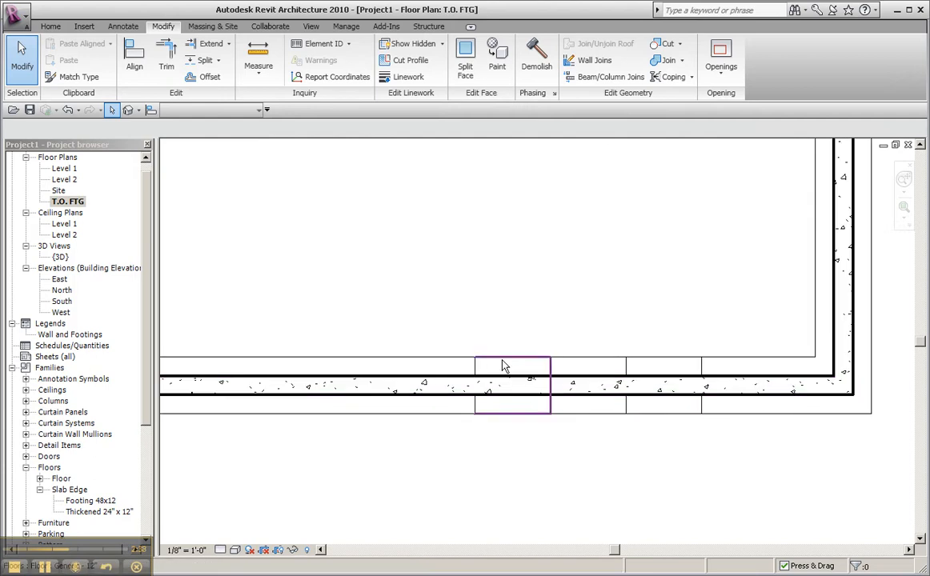
{"action": "left_click", "coordinate": [122, 26]}
{"action": "left_click", "coordinate": [177, 46]}
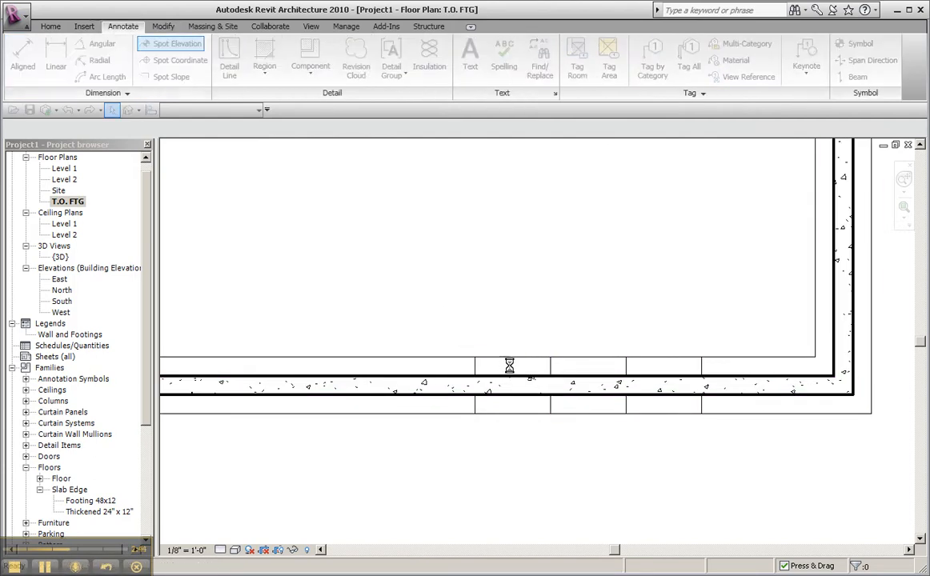
{"action": "left_click", "coordinate": [574, 370]}
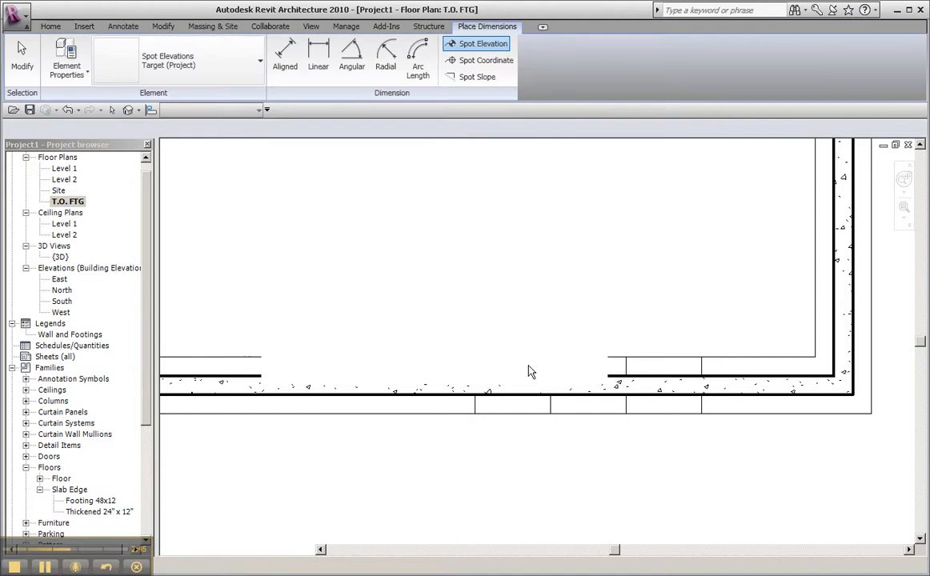
{"action": "left_click", "coordinate": [525, 323]}
{"action": "left_click", "coordinate": [580, 322]}
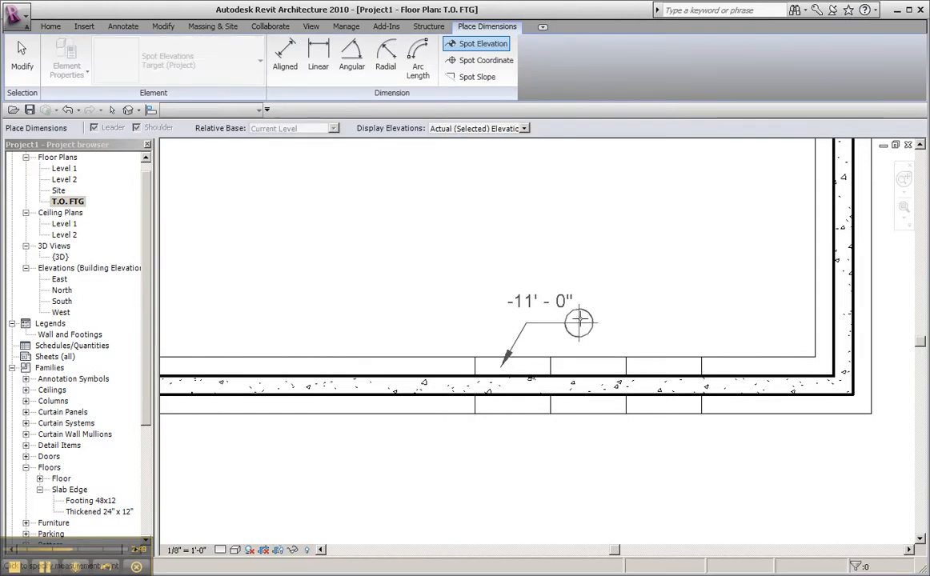
- Place spot elevations with leaders on the middle and lowest step slabs, outside the wall
{"action": "left_click", "coordinate": [584, 412]}
{"action": "left_click", "coordinate": [549, 449]}
{"action": "left_click", "coordinate": [478, 486]}
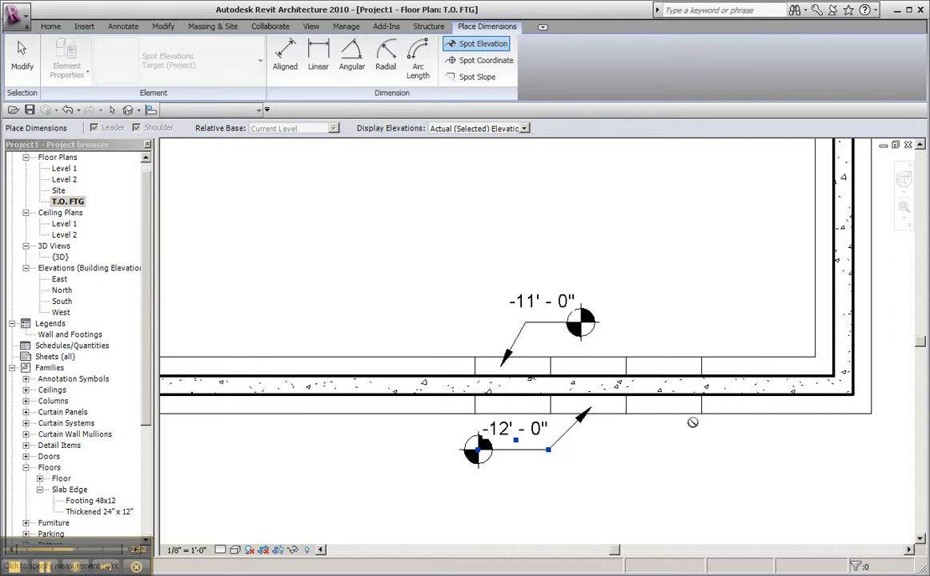
{"action": "left_click", "coordinate": [671, 412]}
{"action": "left_click", "coordinate": [720, 458]}
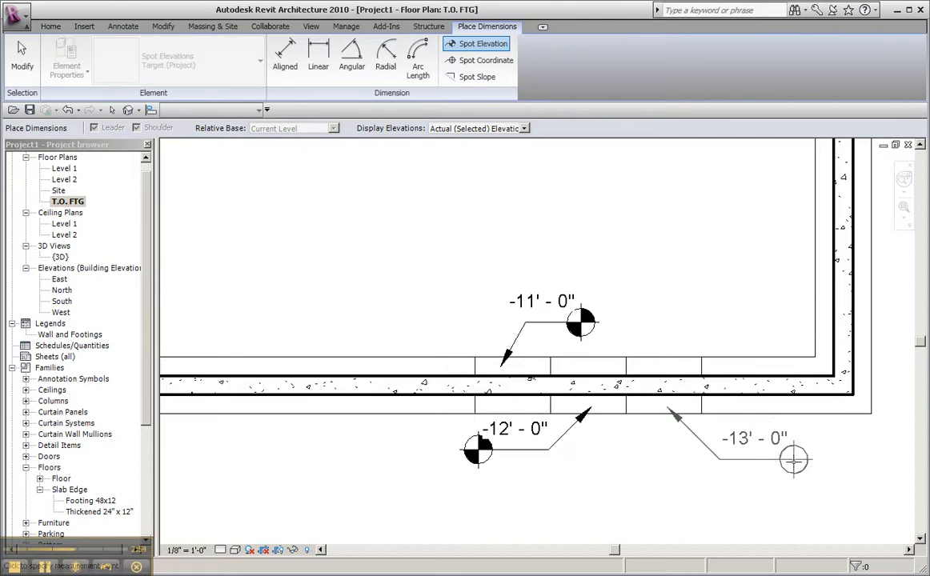
{"action": "left_click", "coordinate": [804, 459]}
- Place a spot elevation with a leader on the lower L-shaped footing slab, inside the wall, and end the command
{"action": "left_click", "coordinate": [776, 364]}
{"action": "left_click", "coordinate": [720, 331]}
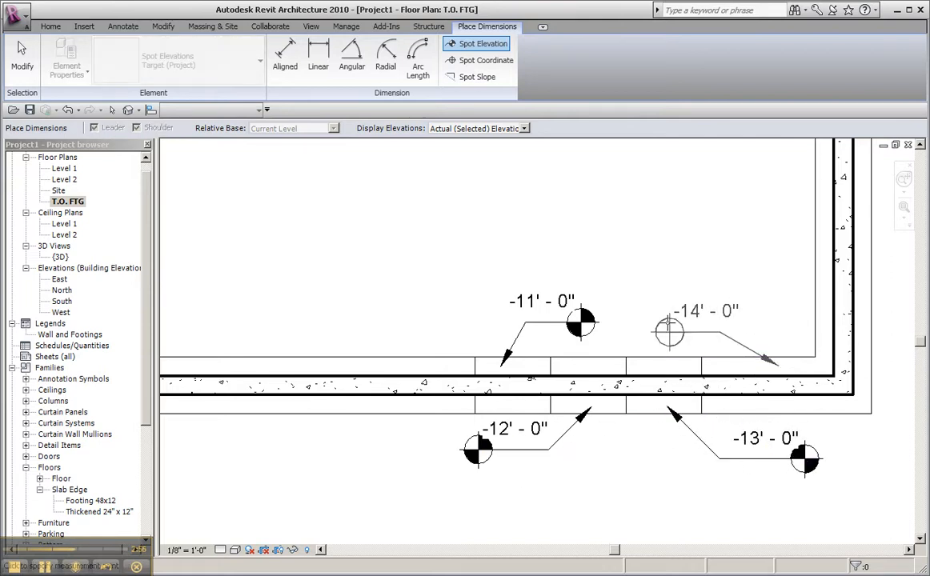
{"action": "left_click", "coordinate": [657, 330]}
{"action": "key", "text": "Escape"}
{"action": "key", "text": "Escape"}
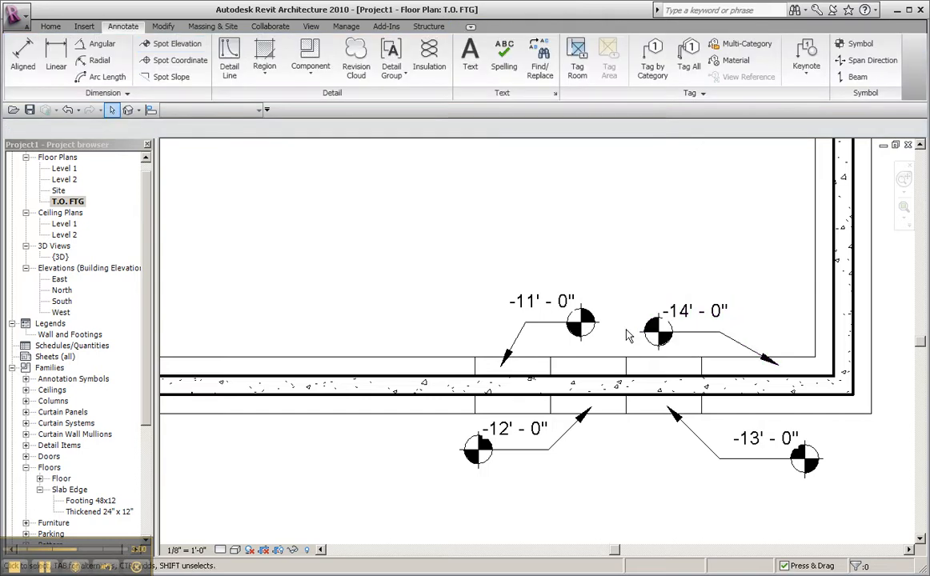
- Return to the {3D} view and examine the finished stepped footing with its attached foundation walls
{"action": "double_click", "coordinate": [60, 258]}
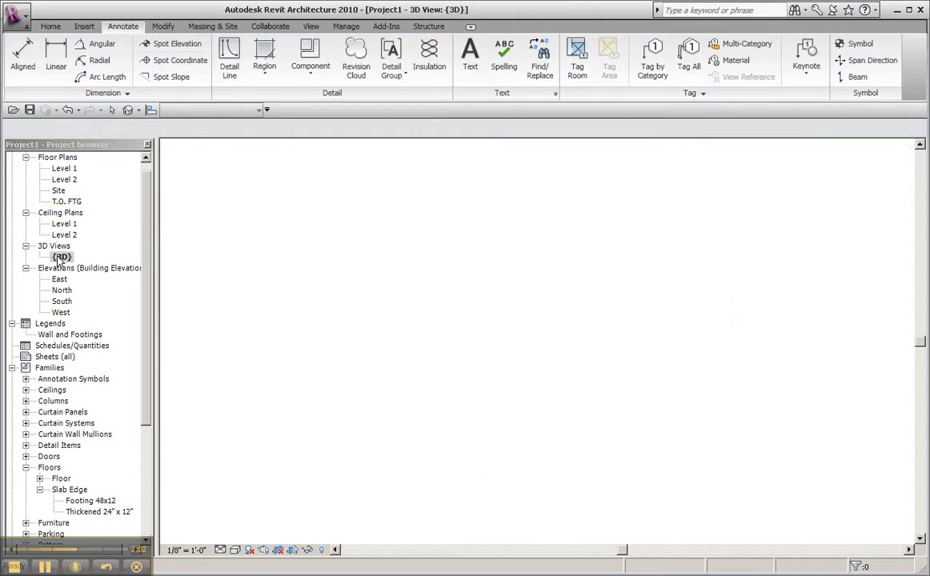
{"action": "scroll", "coordinate": [496, 408], "scroll_direction": "up", "scroll_amount": 4}
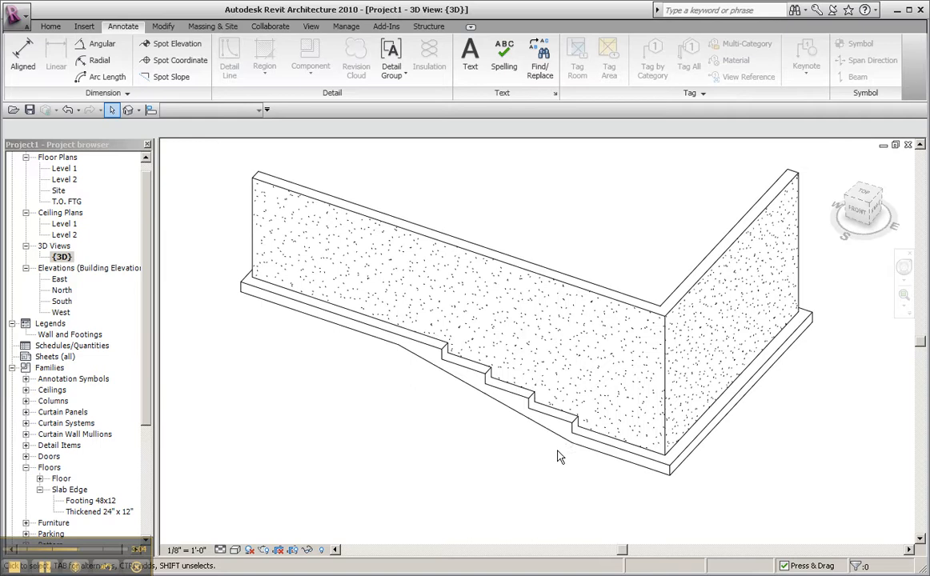
{"action": "middle_click_drag", "start_coordinate": [440, 406], "coordinate": [443, 413]}
{"action": "scroll", "coordinate": [441, 412], "scroll_direction": "down", "scroll_amount": 1}
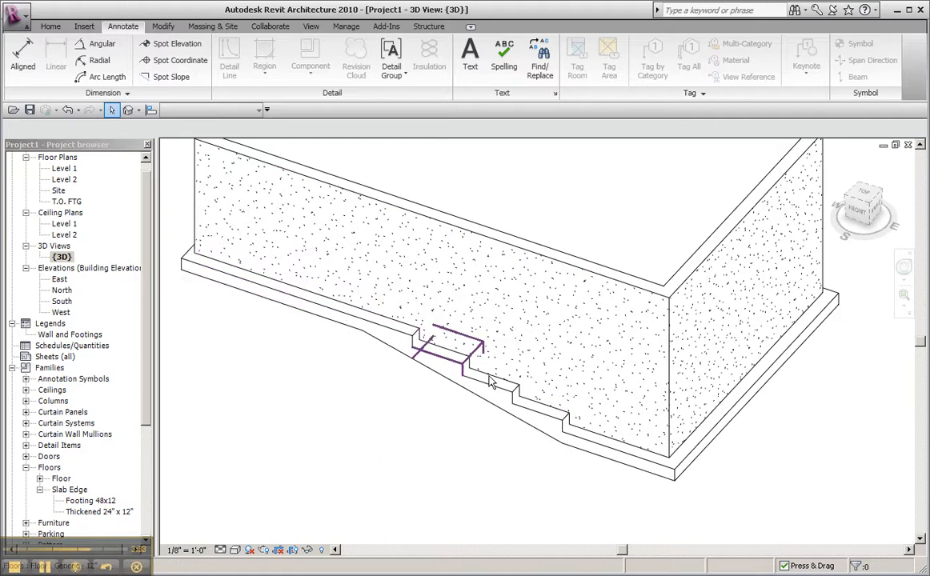
{"action": "scroll", "coordinate": [381, 418], "scroll_direction": "down", "scroll_amount": 2}
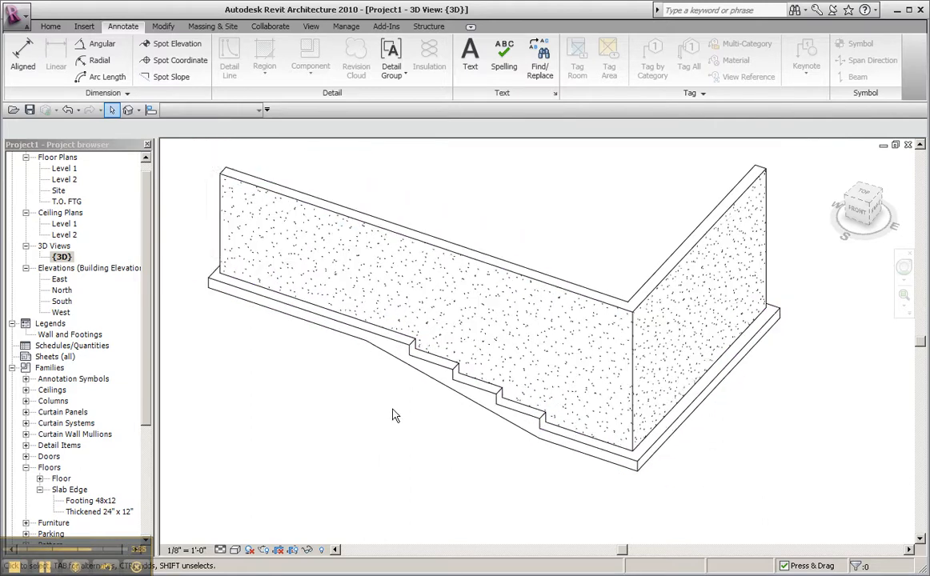
{"action": "middle_click_drag", "start_coordinate": [395, 414], "coordinate": [420, 430]}
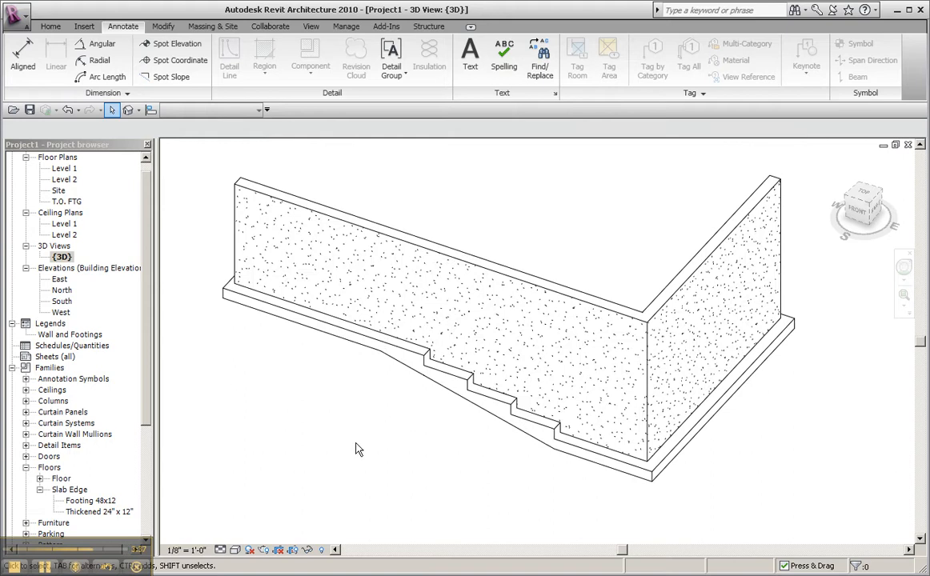